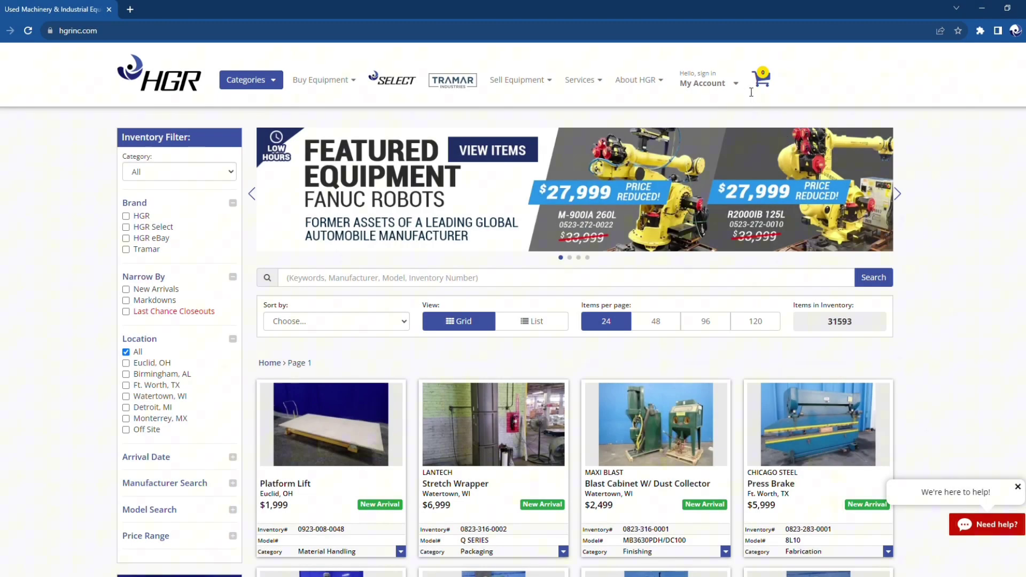
Sign in to the HGR member account with email and verification code
left_click(737, 85)
left_click(738, 111)
type("newuser@company.com")
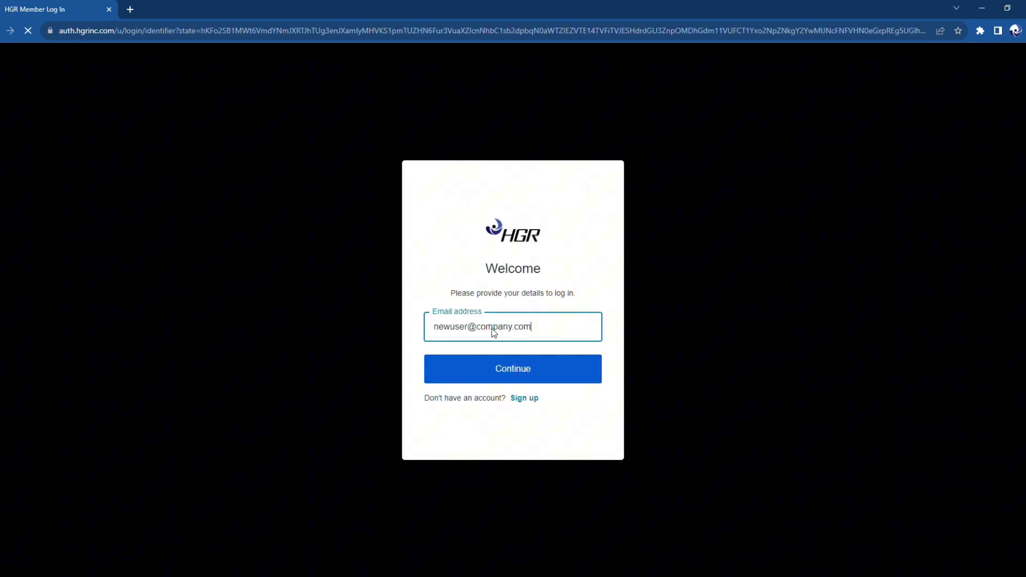
left_click(517, 390)
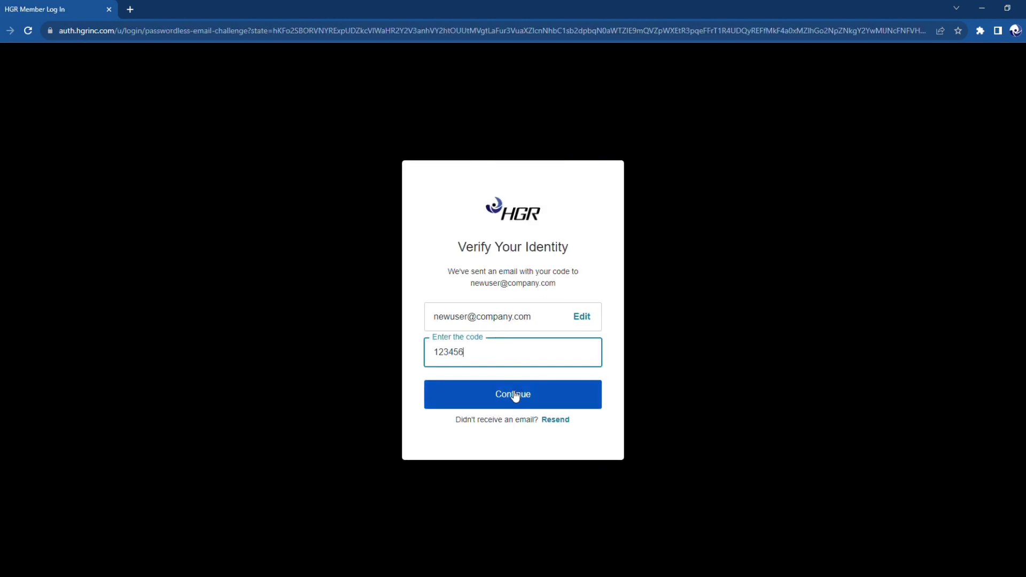
scroll(509, 369, "down", 3)
scroll(510, 369, "down", 3)
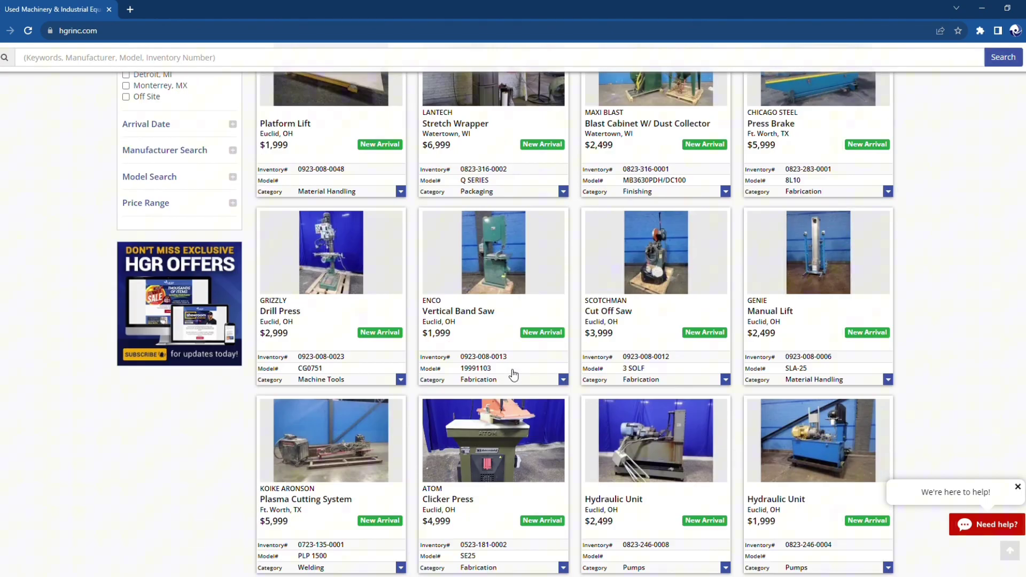
left_click(505, 376)
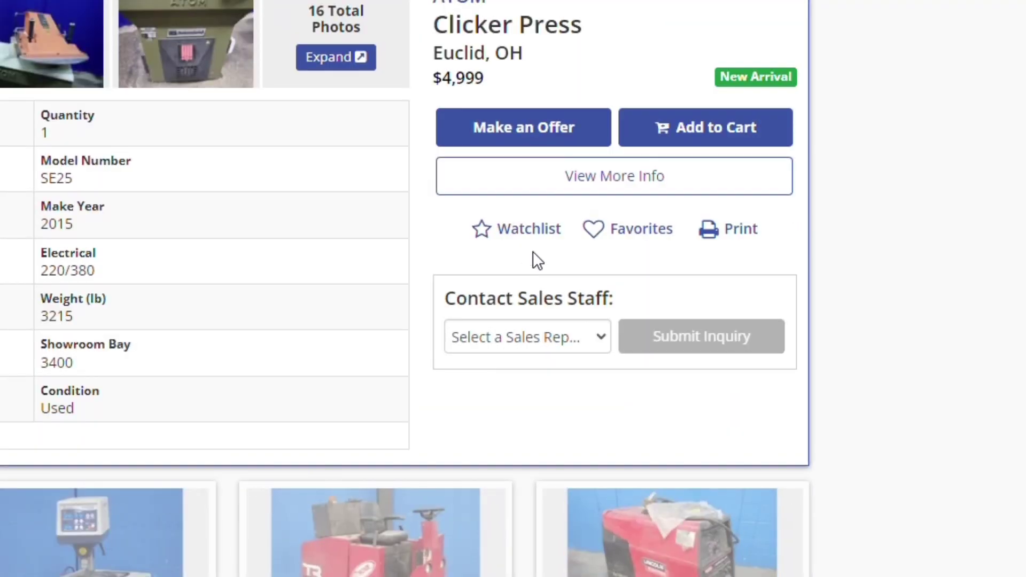
left_click(748, 232)
scroll(581, 204, "up", 5)
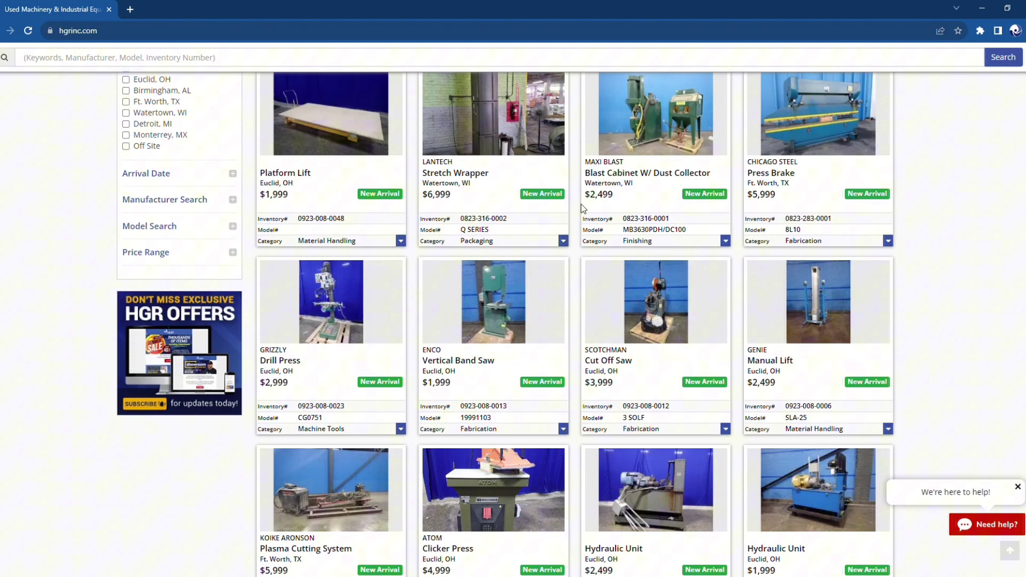
scroll(582, 204, "up", 5)
left_click(562, 196)
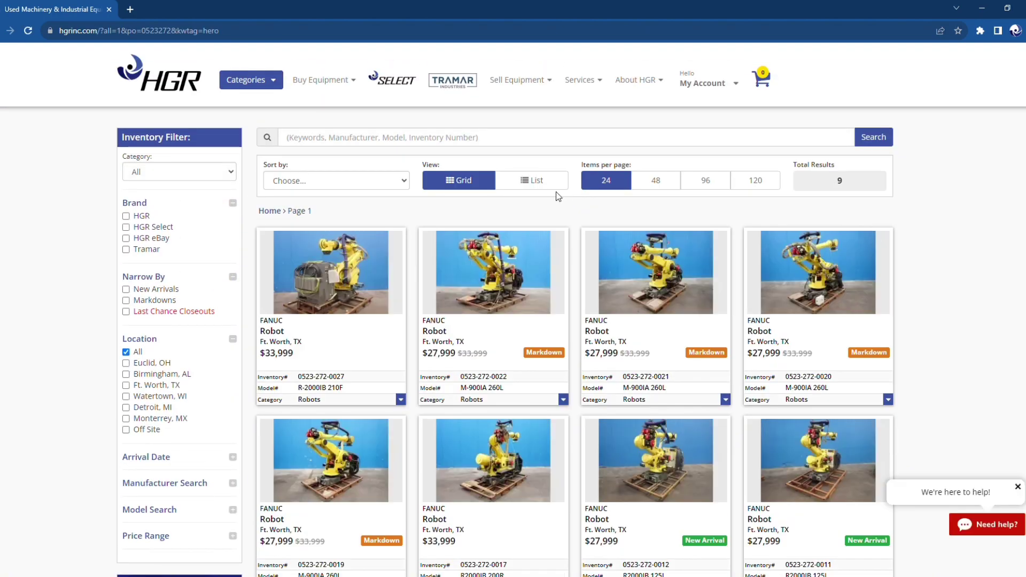
scroll(558, 196, "down", 2)
left_click(395, 317)
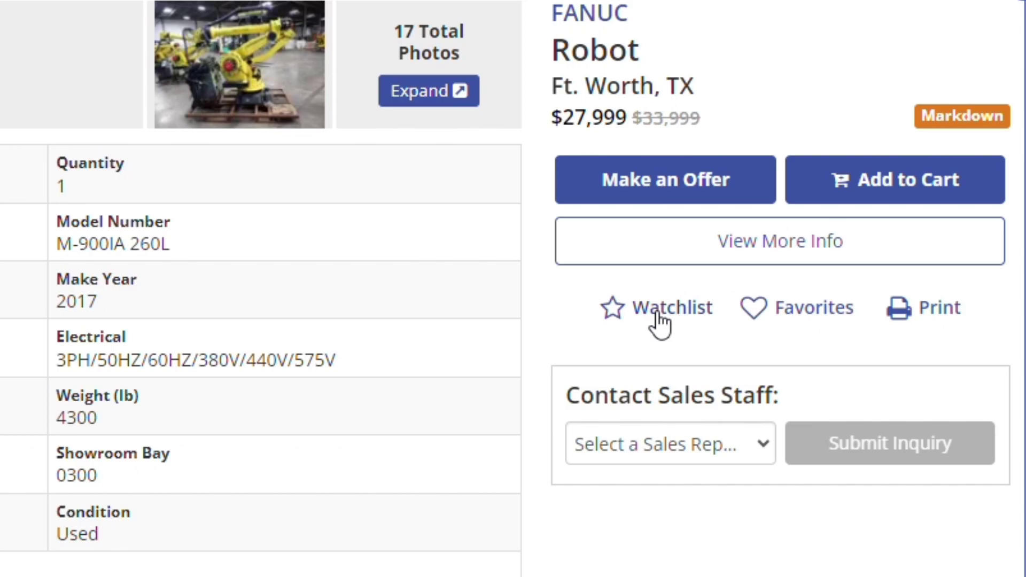
left_click(659, 321)
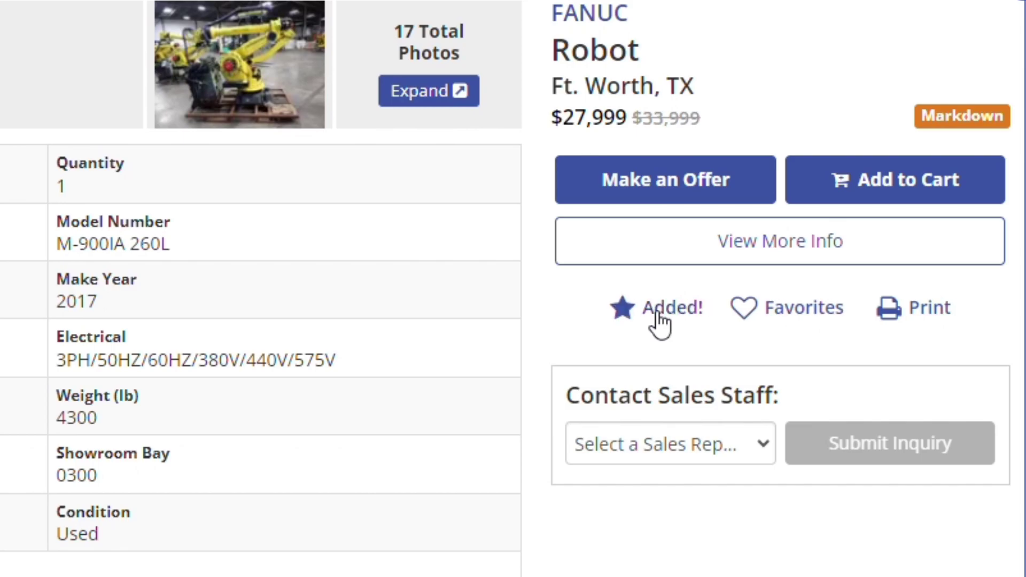
From the watchlist, add the Clicker Press to the cart, quantity one, confirming pickup
left_click(568, 136)
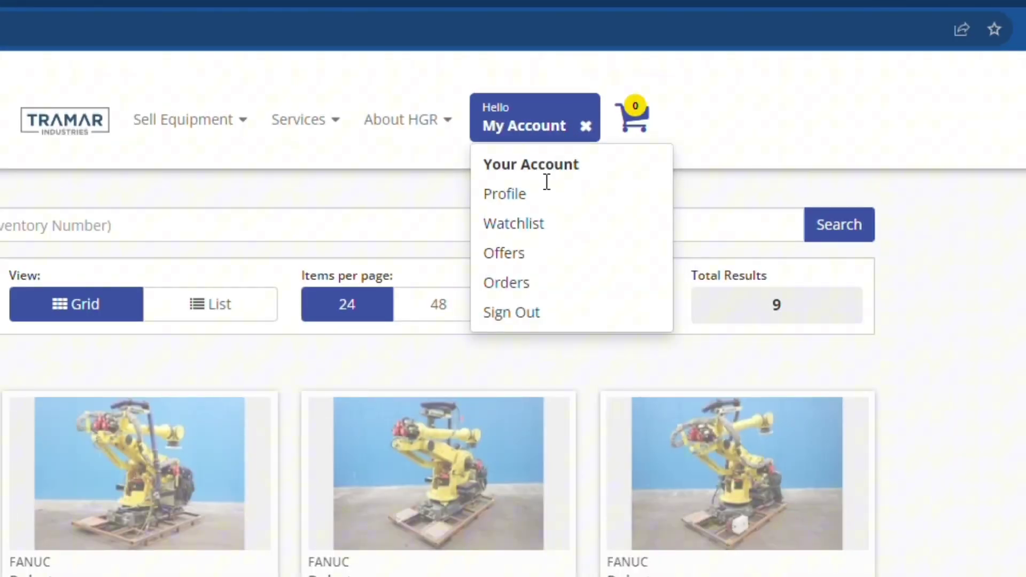
left_click(529, 230)
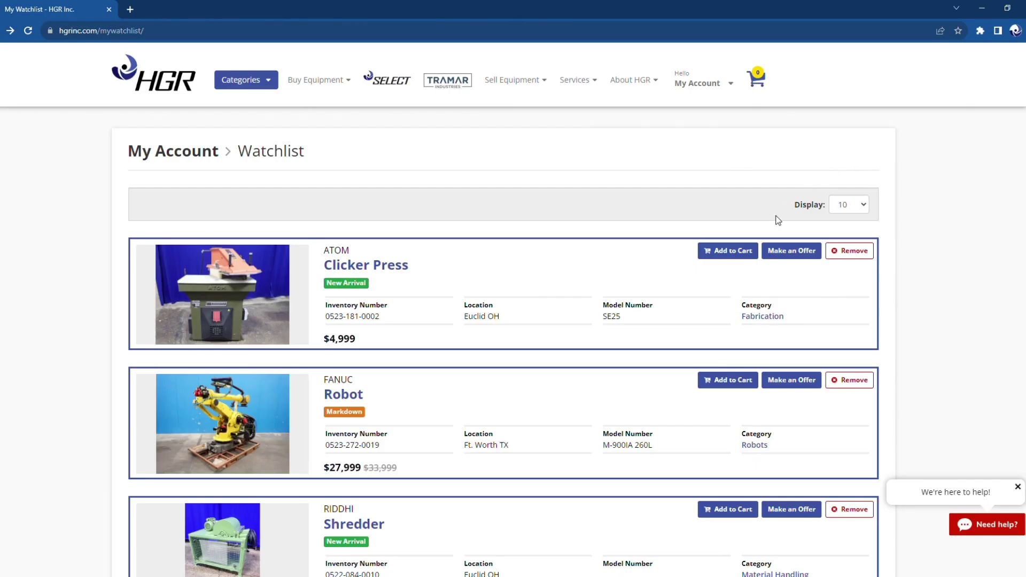
left_click(742, 252)
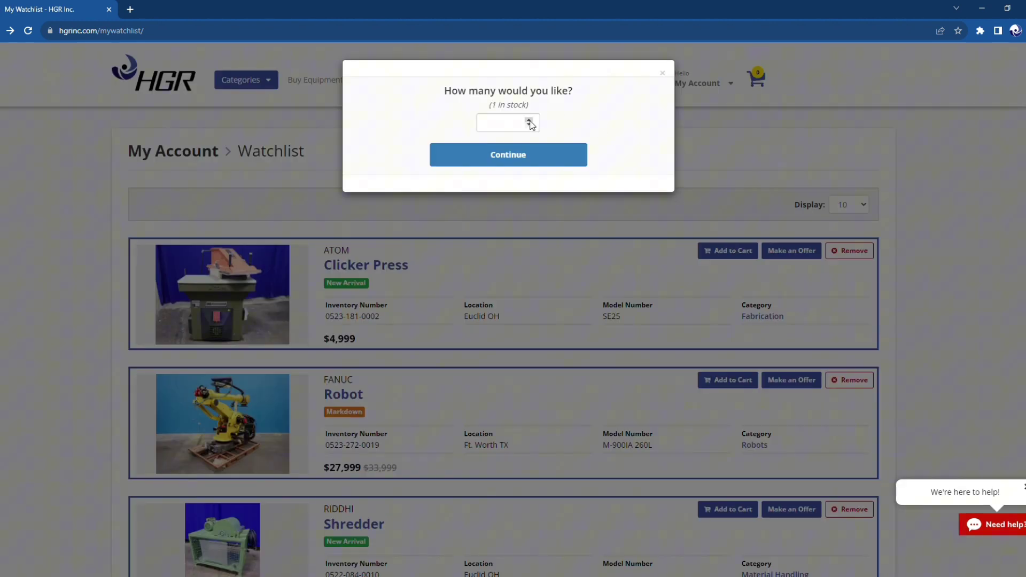
left_click(529, 155)
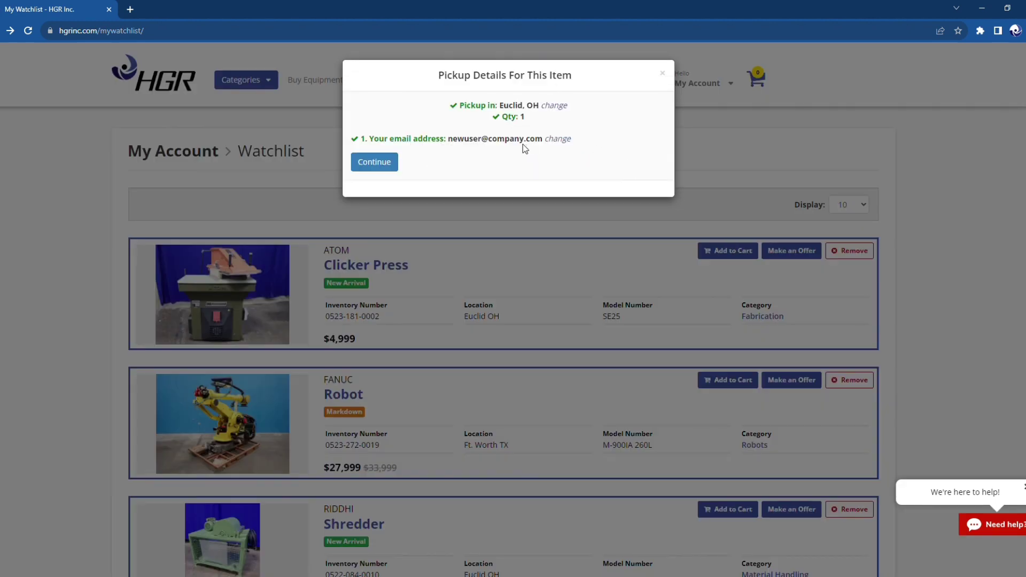
left_click(382, 163)
scroll(562, 241, "down", 2)
Add the Shredder to the cart, quantity one, reaching checkout with a $6,998.00 total
left_click(723, 343)
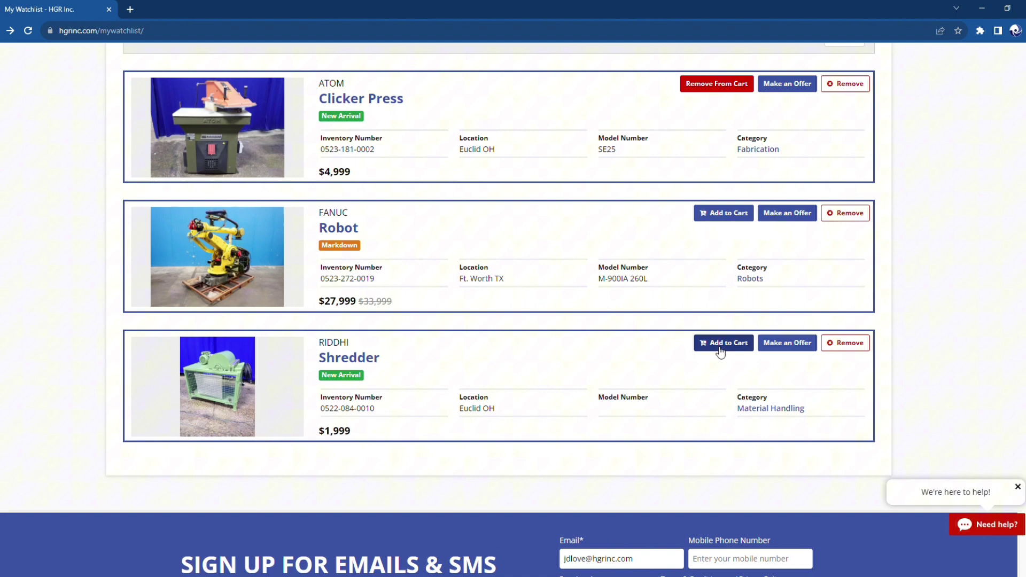
type("1")
left_click(523, 155)
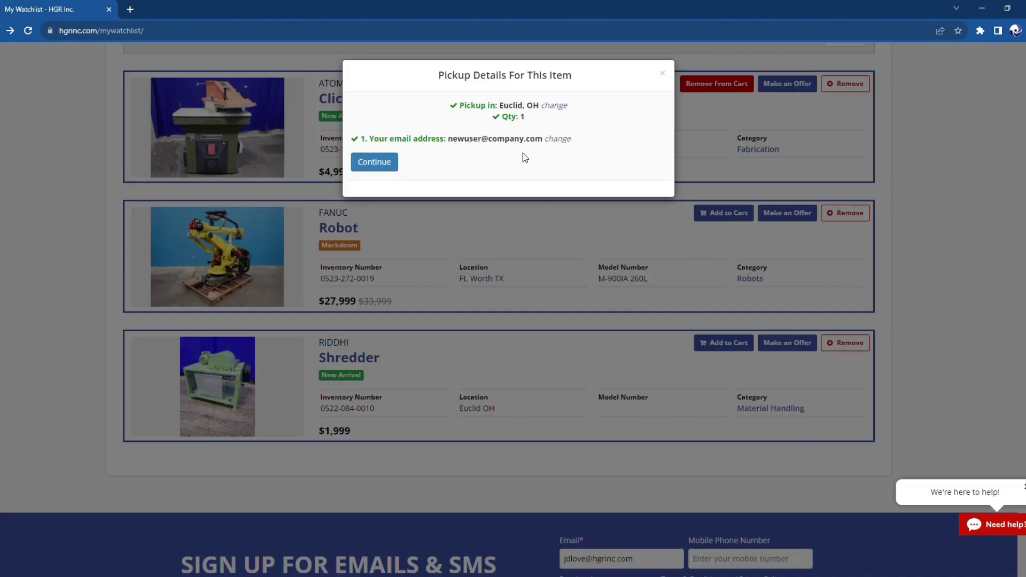
left_click(390, 164)
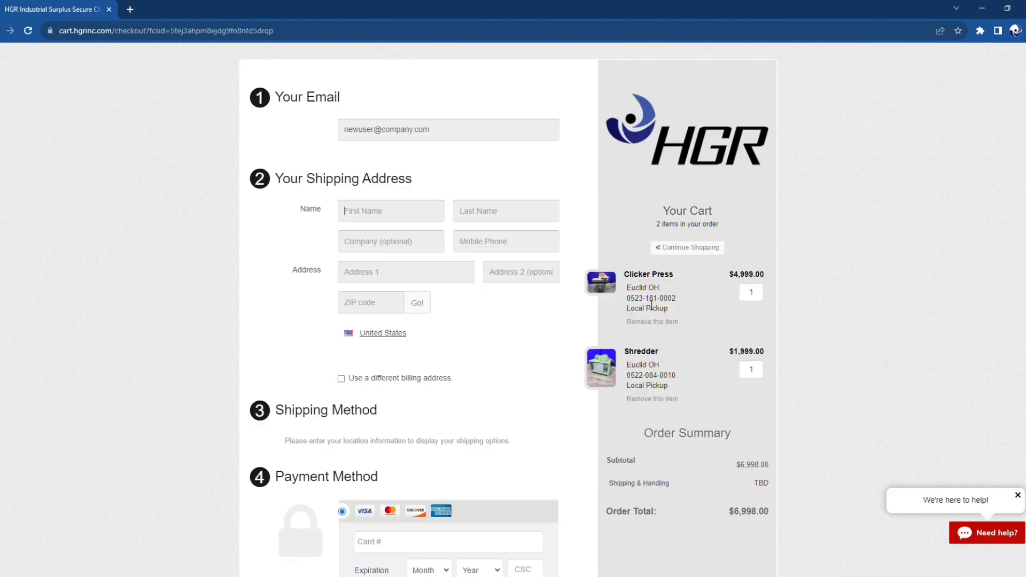
scroll(656, 311, "down", 1)
scroll(651, 309, "down", 1)
scroll(649, 310, "down", 2)
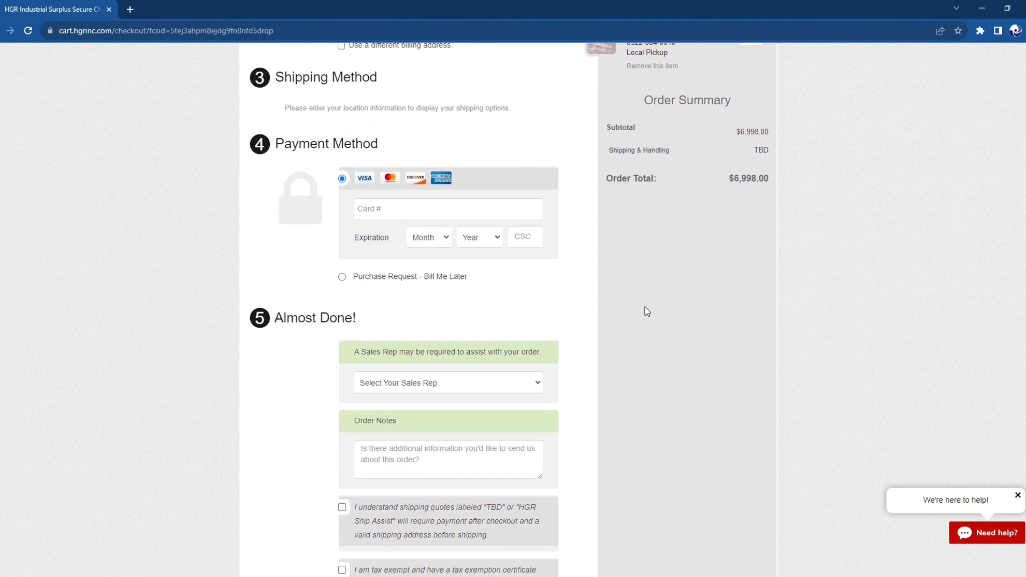
scroll(586, 342, "down", 3)
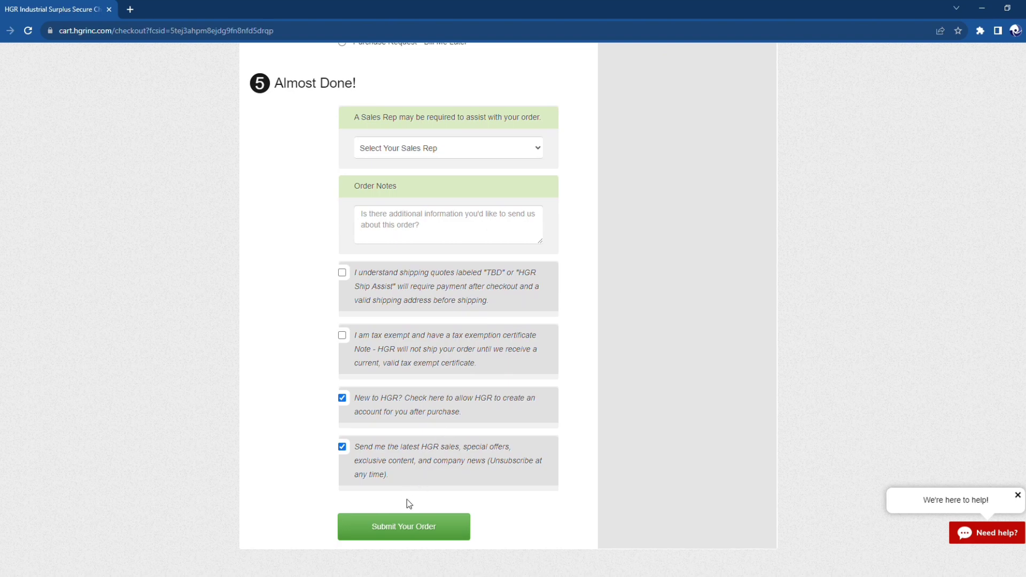